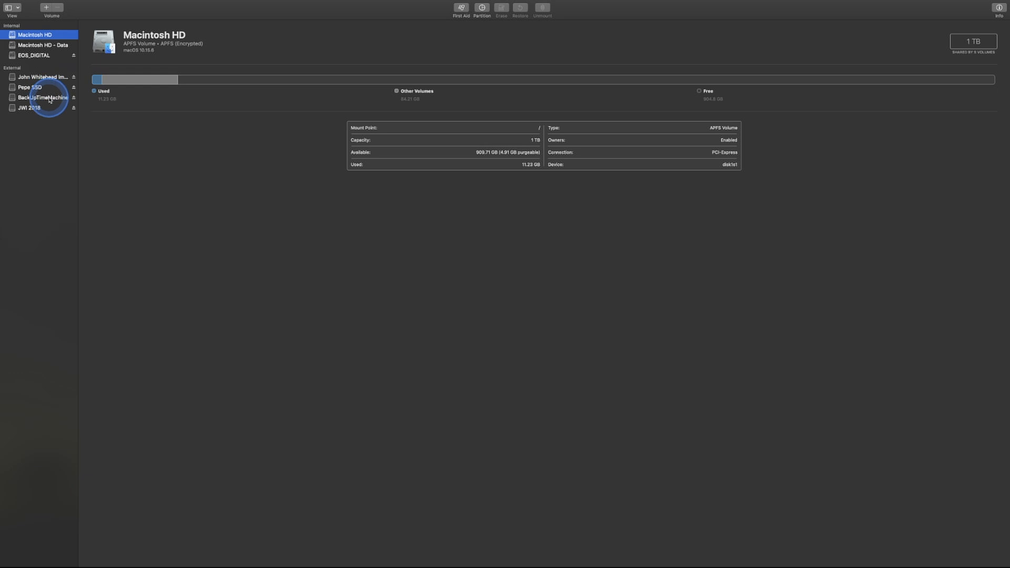
Step: Prepare to erase the external BackUpTimeMachine volume, trying ExFAT and settling on the Mac OS Extended (Journaled) format
{"action": "left_click", "coordinate": [50, 99]}
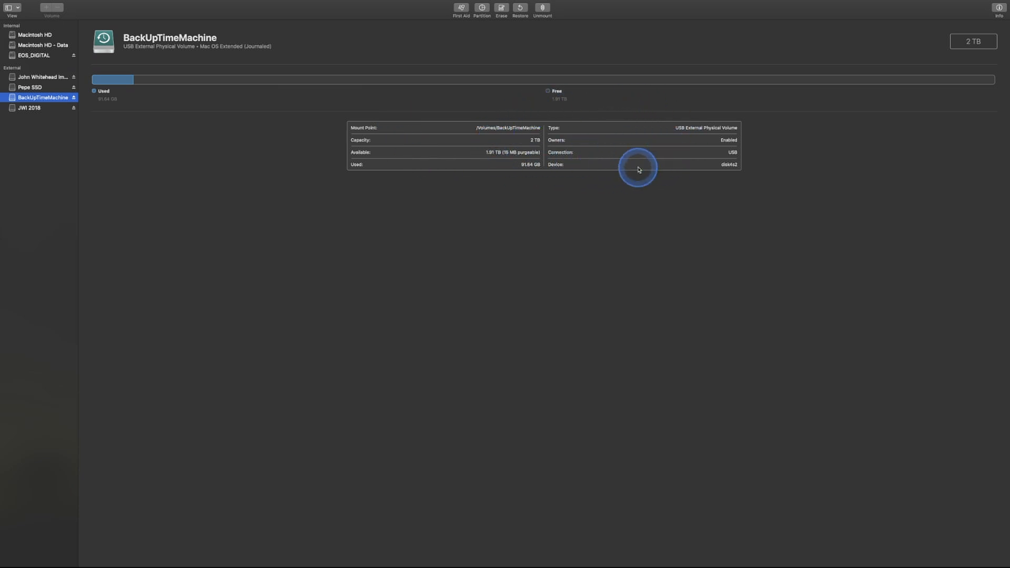
{"action": "left_click", "coordinate": [501, 9]}
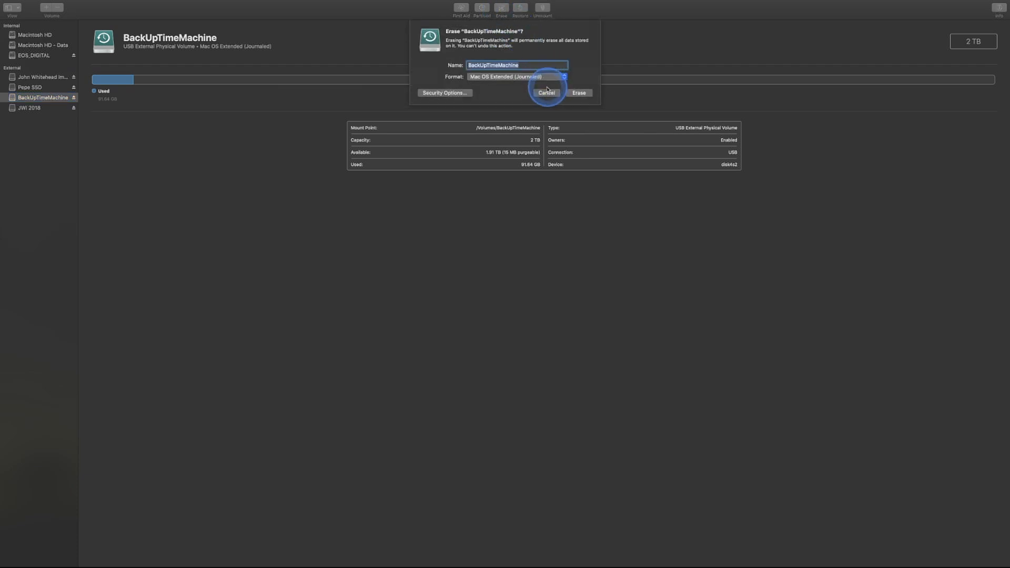
{"action": "left_click", "coordinate": [522, 79]}
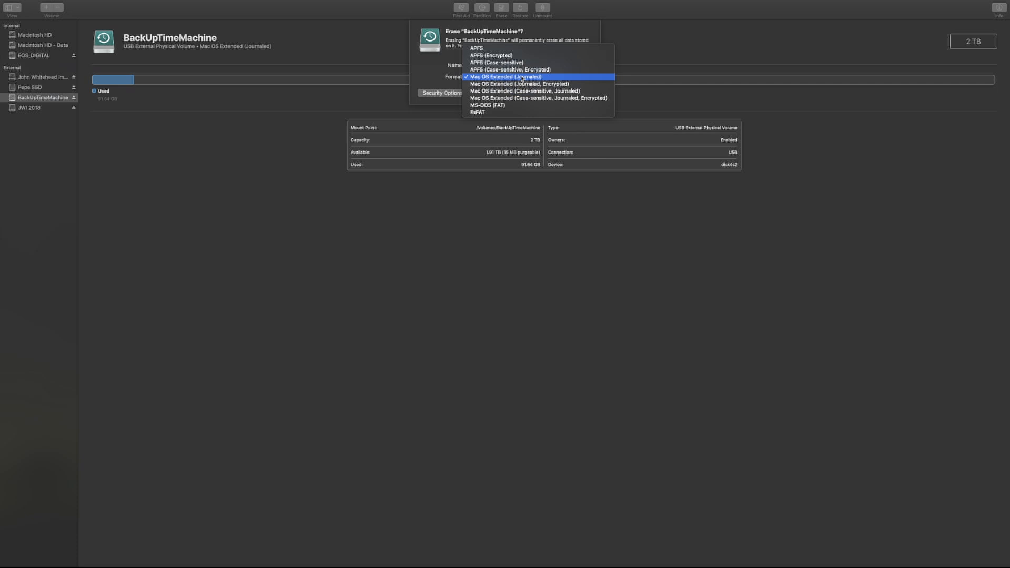
{"action": "left_click", "coordinate": [555, 49]}
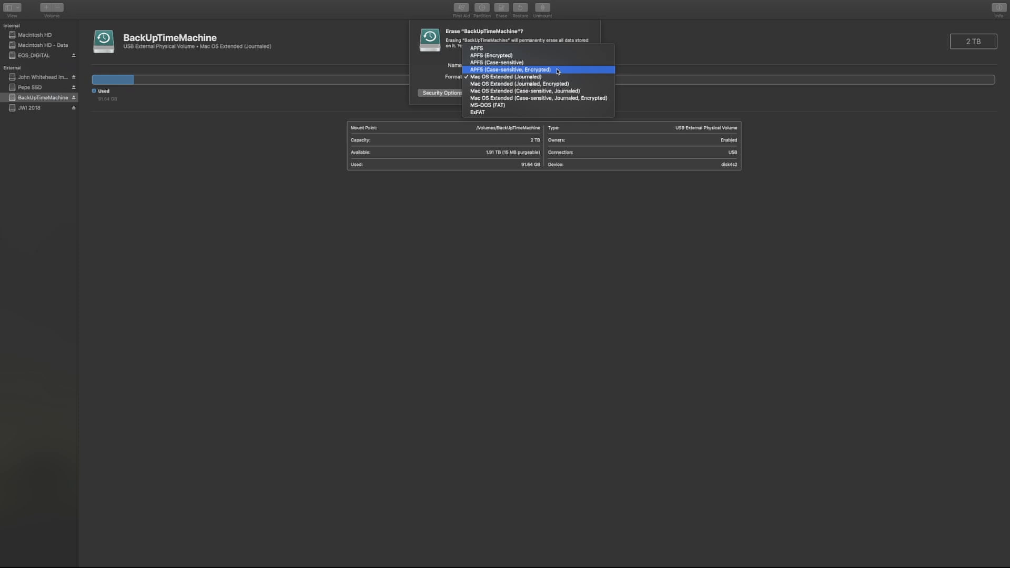
{"action": "left_click", "coordinate": [557, 76]}
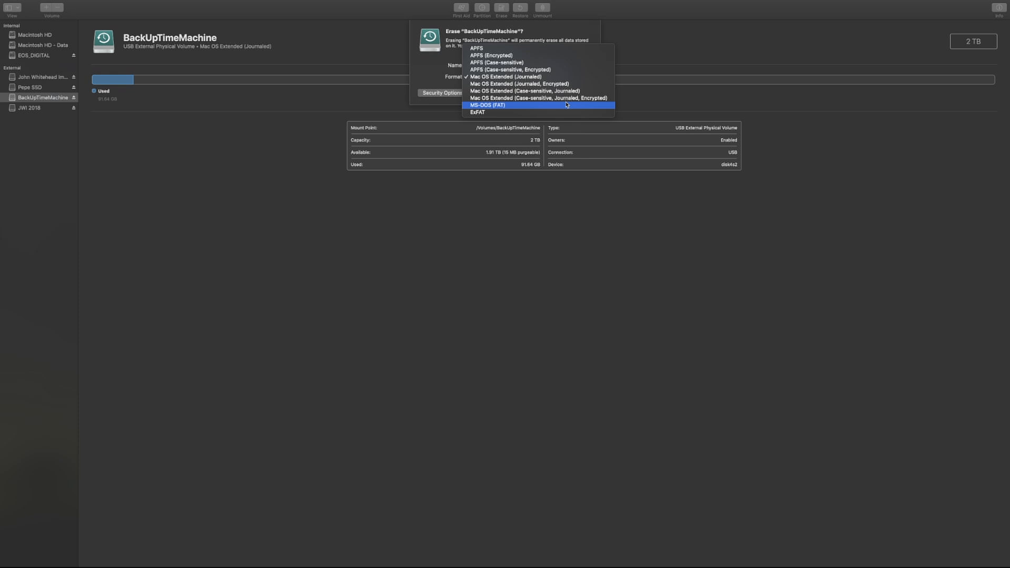
{"action": "left_click", "coordinate": [552, 112]}
{"action": "left_click", "coordinate": [530, 77]}
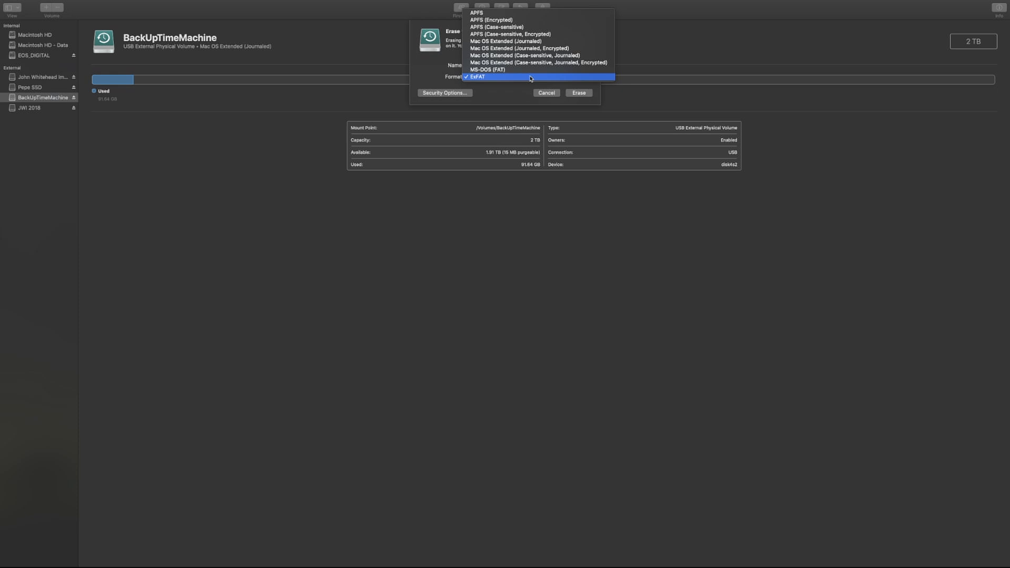
{"action": "left_click", "coordinate": [528, 44]}
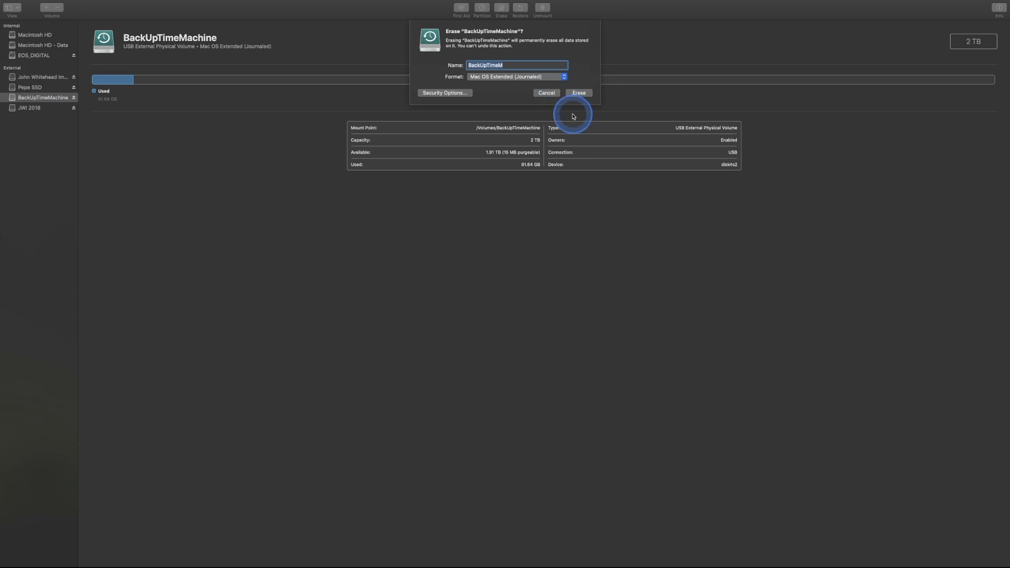
Step: Change the erase format for BackUpTimeMachine to ExFAT
{"action": "left_click", "coordinate": [525, 77]}
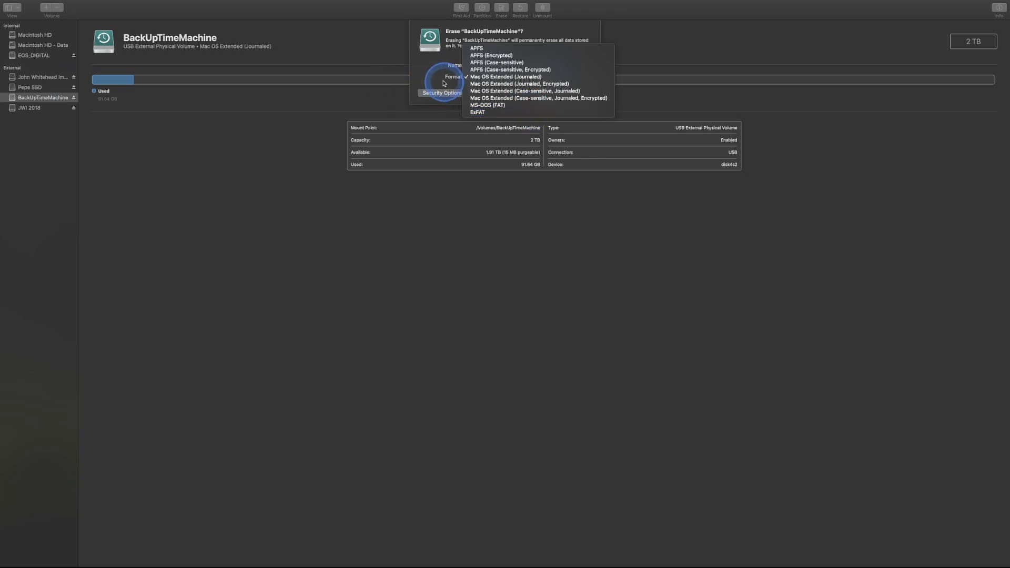
{"action": "left_click", "coordinate": [523, 113]}
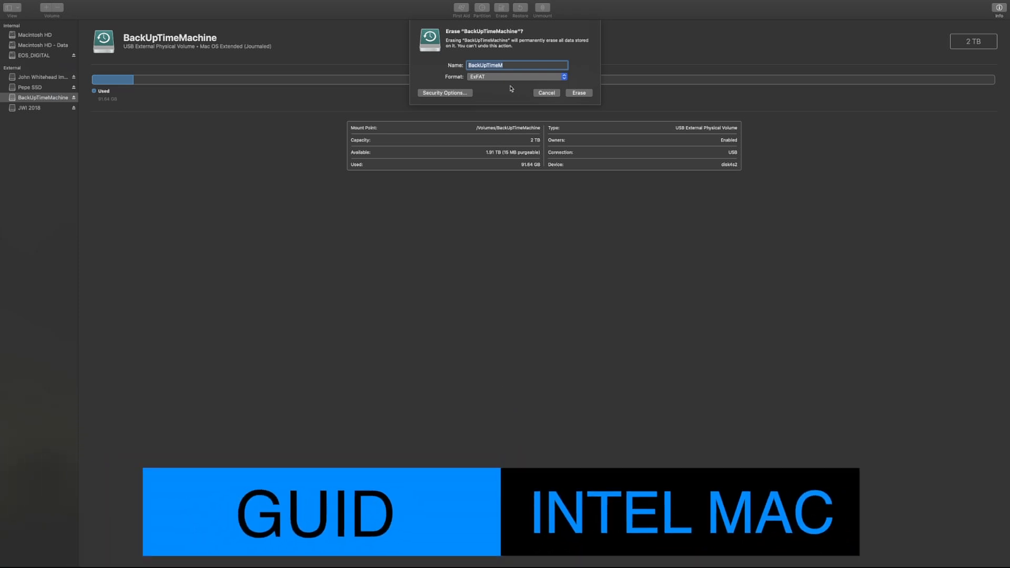
{"action": "left_click", "coordinate": [510, 88]}
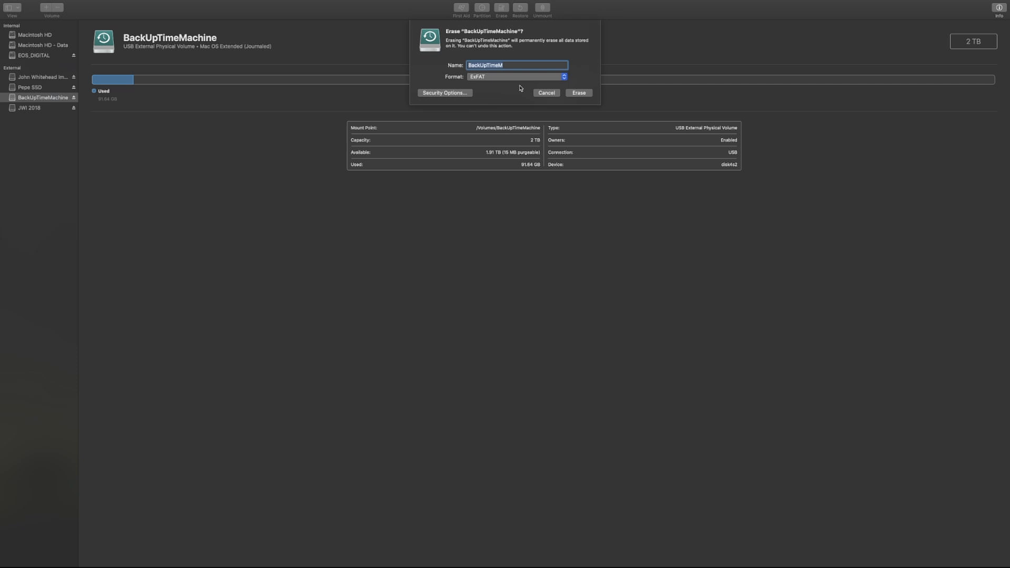
Step: Set the format back to Mac OS Extended (Journaled) and erase the BackUpTimeMachine volume
{"action": "left_click", "coordinate": [516, 77]}
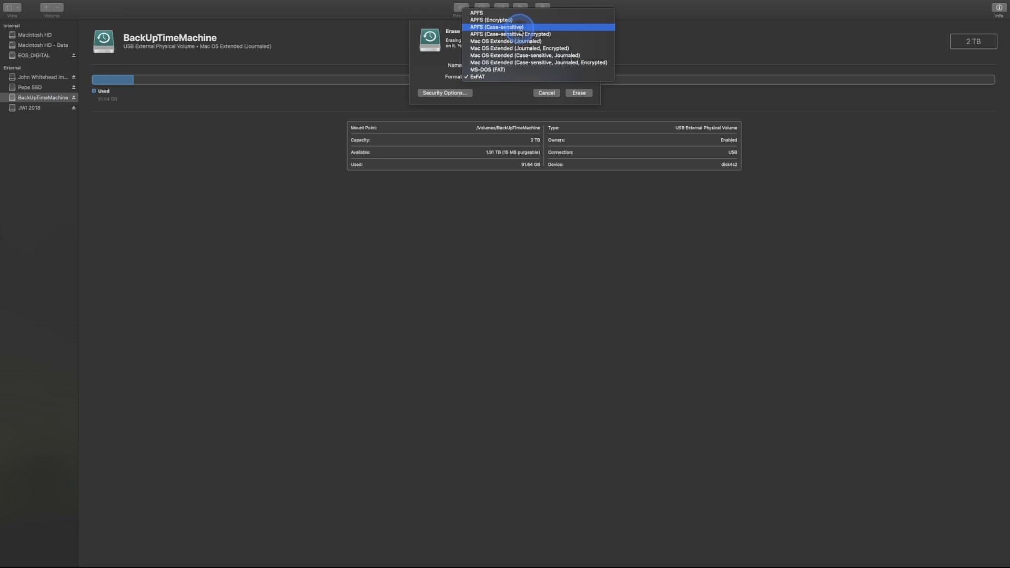
{"action": "left_click", "coordinate": [523, 41]}
{"action": "left_click", "coordinate": [580, 94]}
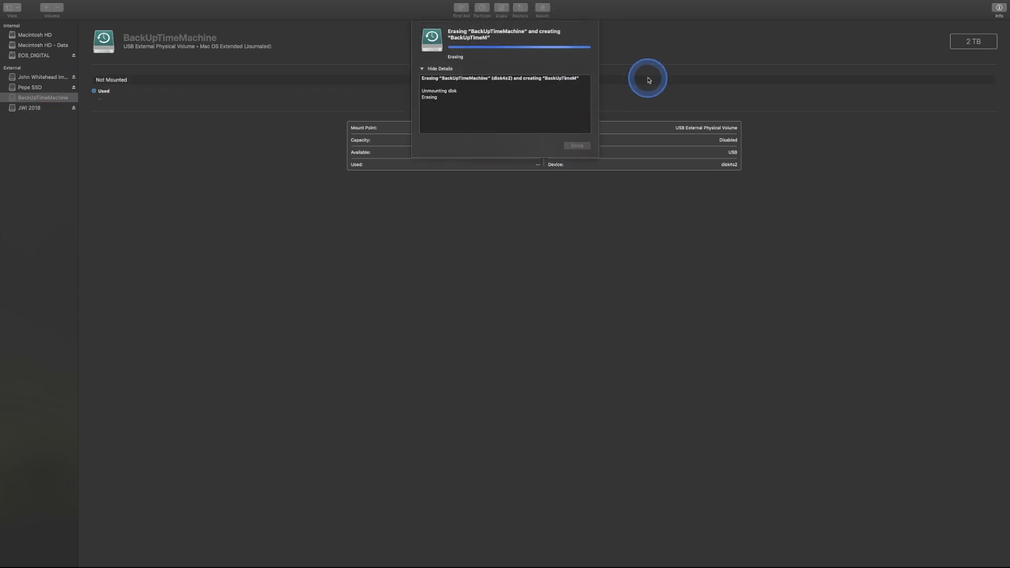
{"action": "left_click", "coordinate": [563, 151]}
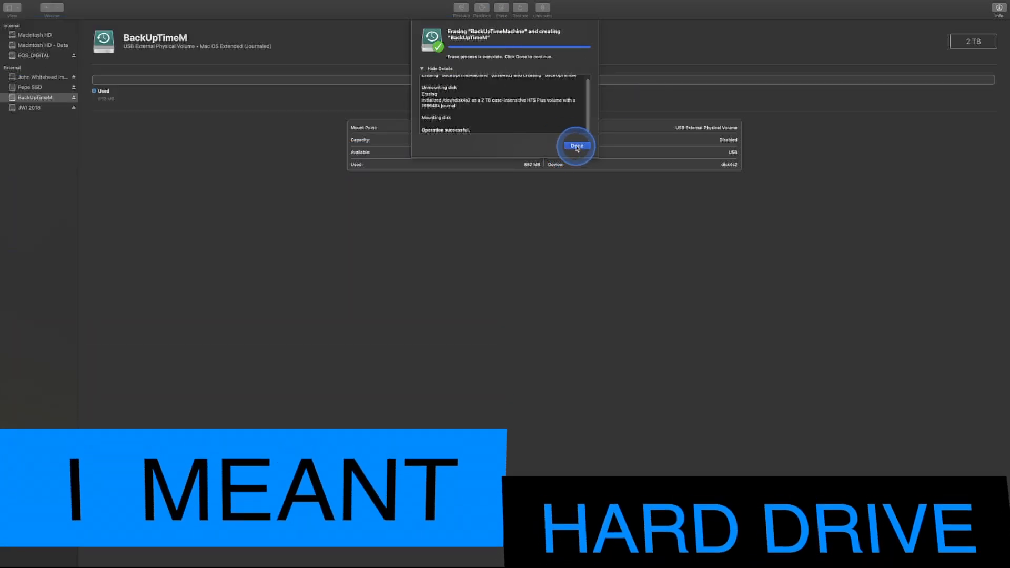
{"action": "left_click", "coordinate": [576, 146]}
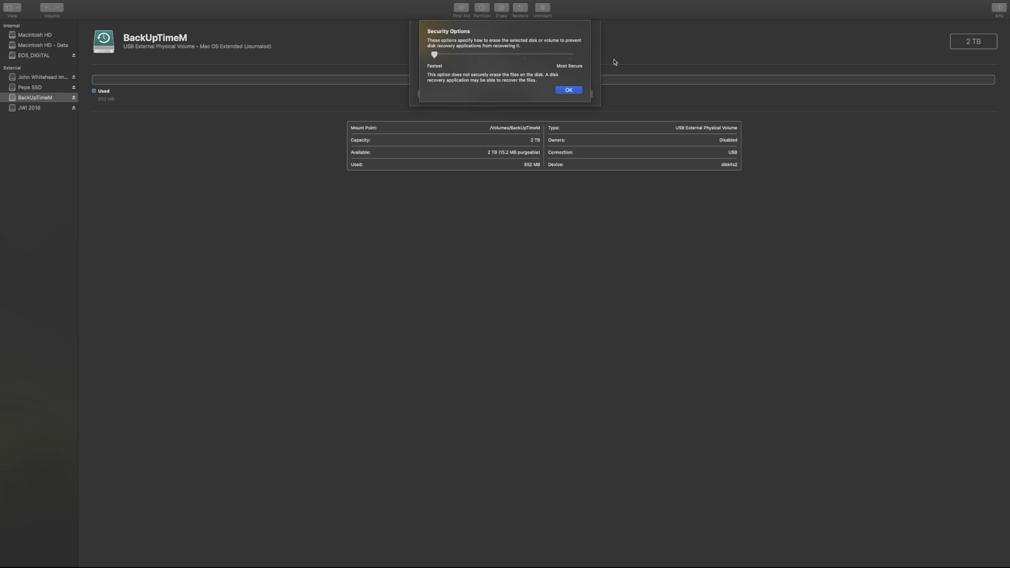
Step: Try to erase the BackUpTimeM volume as ExFAT, keeping the fastest security option
{"action": "left_click", "coordinate": [569, 90]}
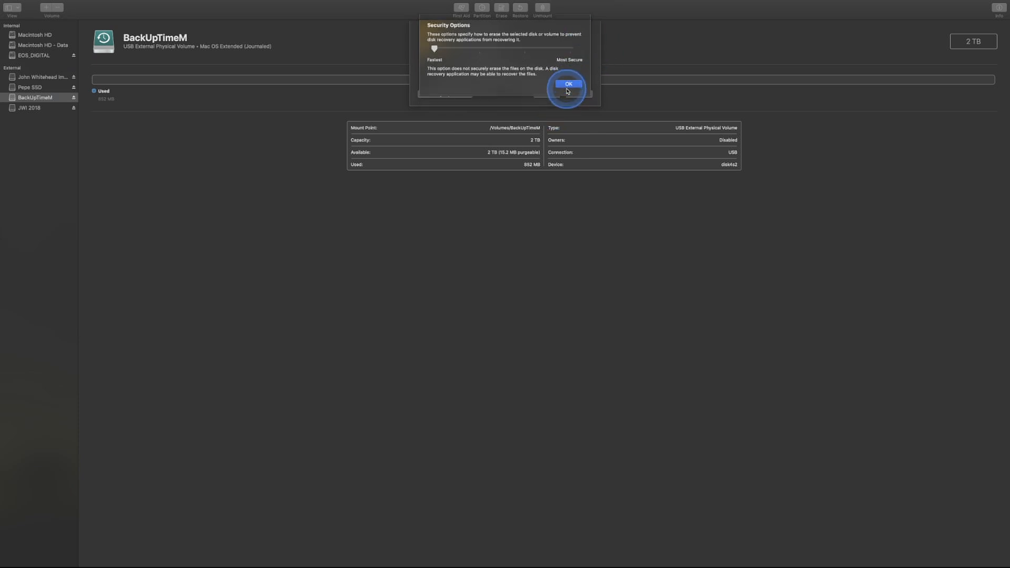
{"action": "left_click", "coordinate": [546, 94]}
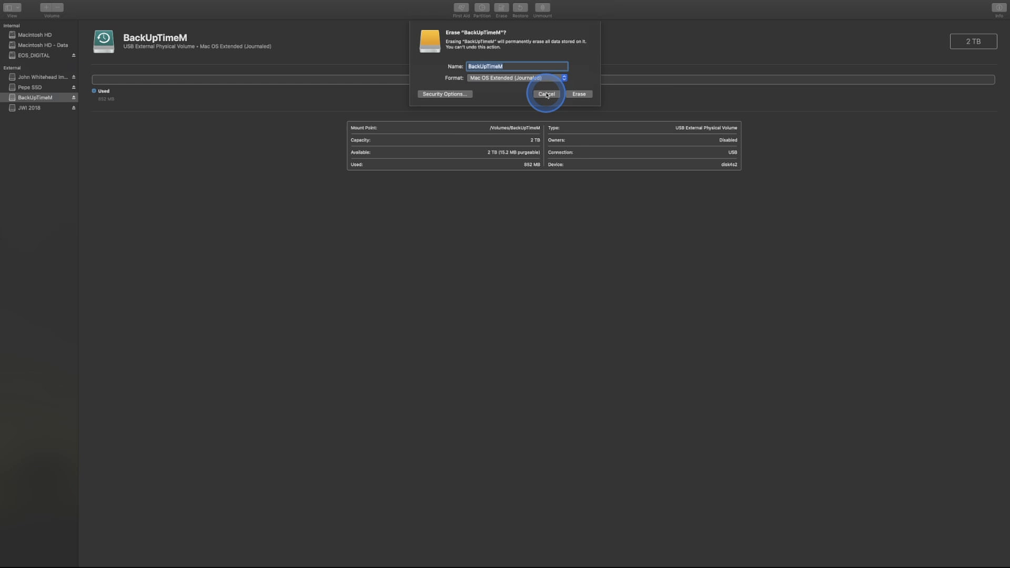
{"action": "left_click", "coordinate": [534, 78]}
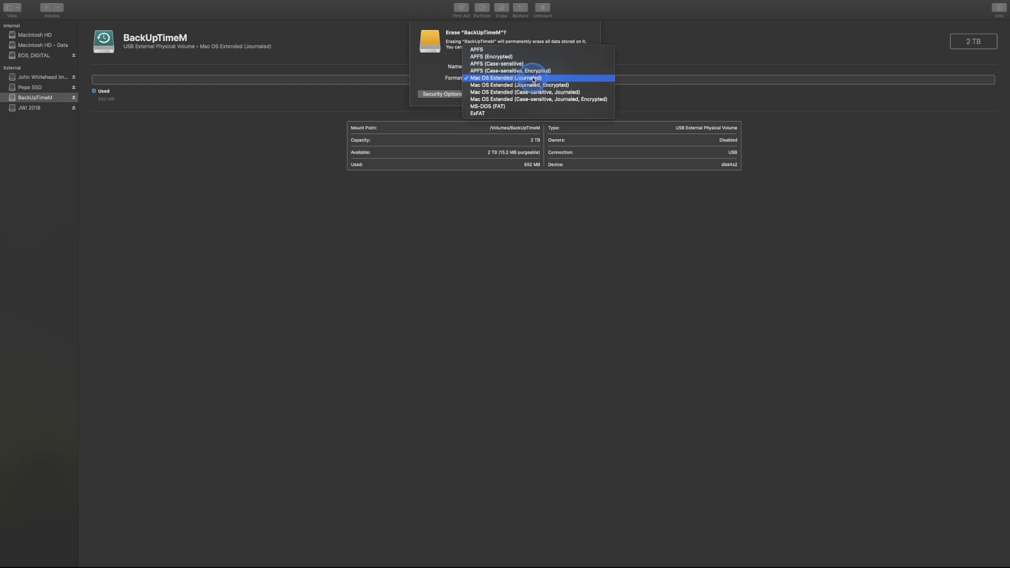
{"action": "left_click", "coordinate": [536, 114]}
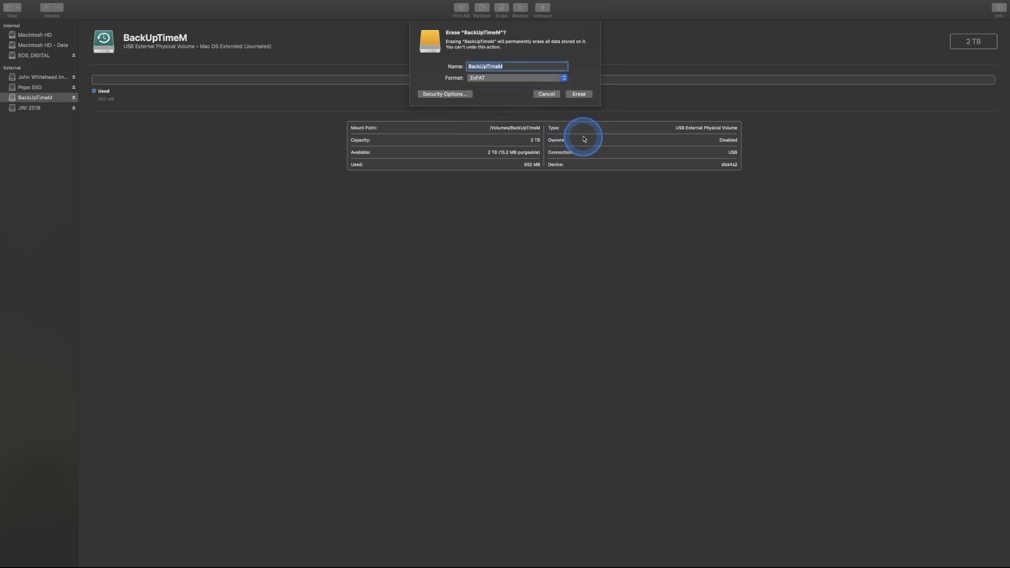
{"action": "left_click", "coordinate": [580, 94]}
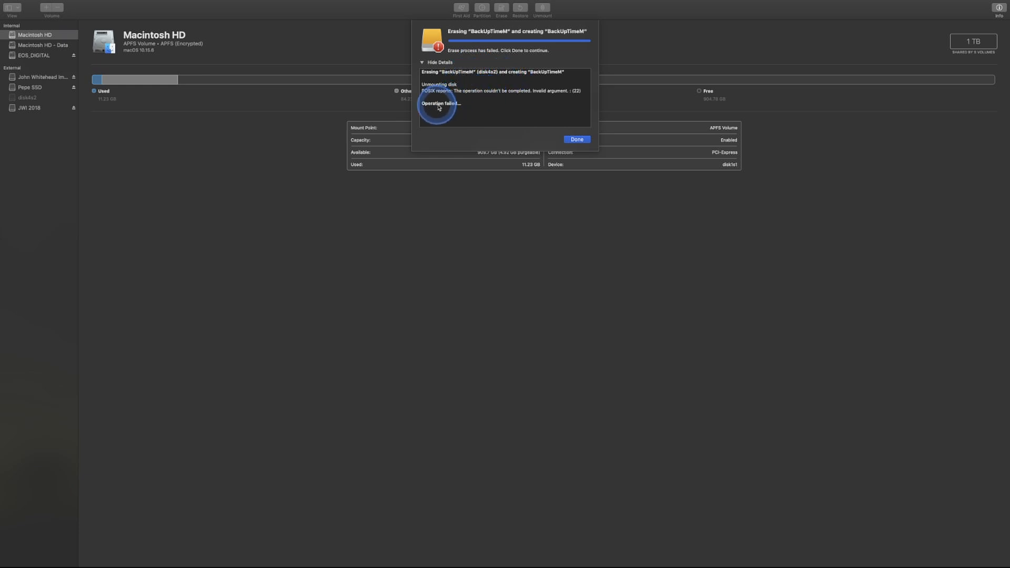
{"action": "left_click", "coordinate": [577, 139]}
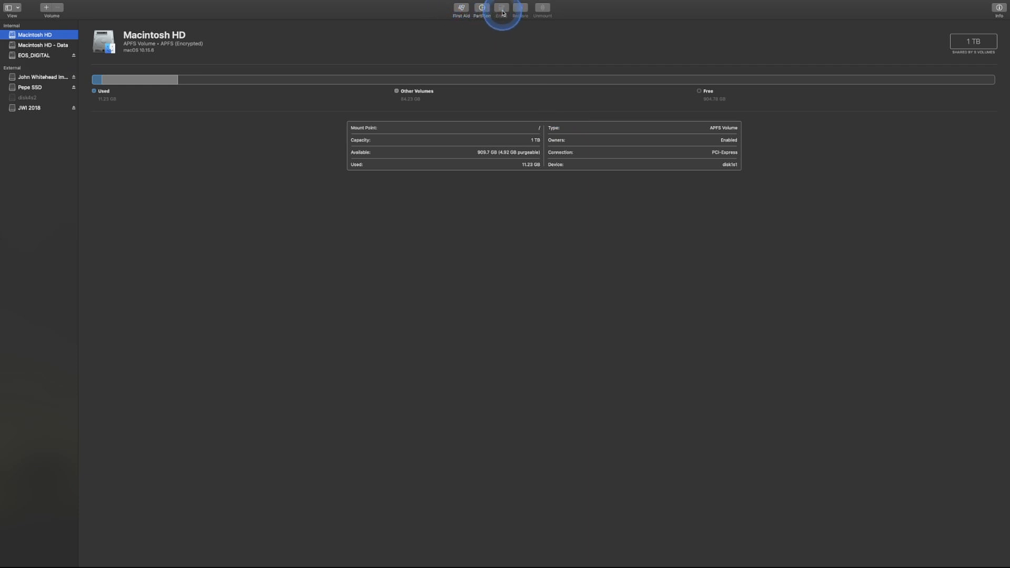
Step: Erase the unmounted disk4s2 volume in ExFAT format, keeping the name UNTITLED
{"action": "left_click", "coordinate": [44, 98]}
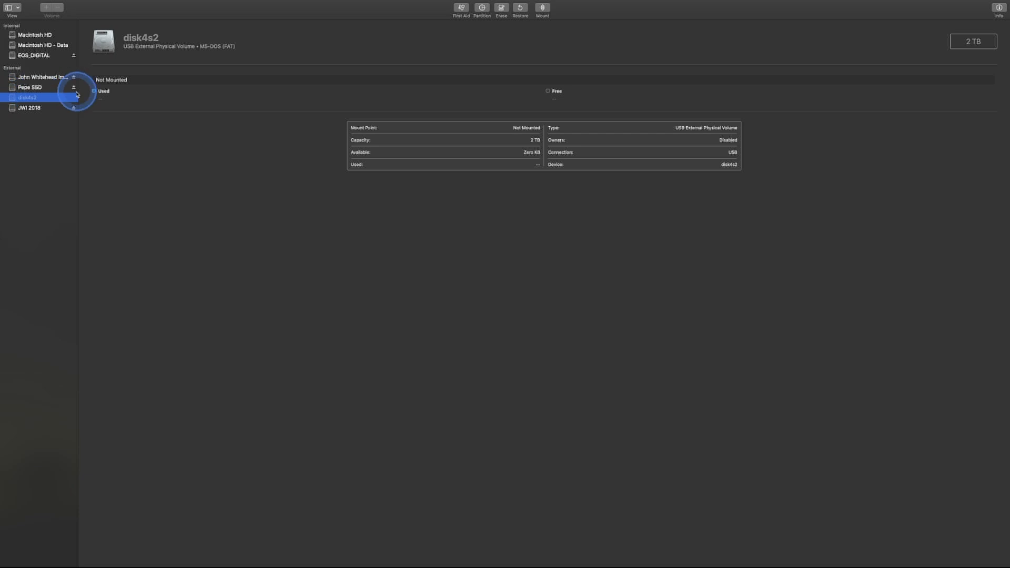
{"action": "left_click", "coordinate": [501, 9]}
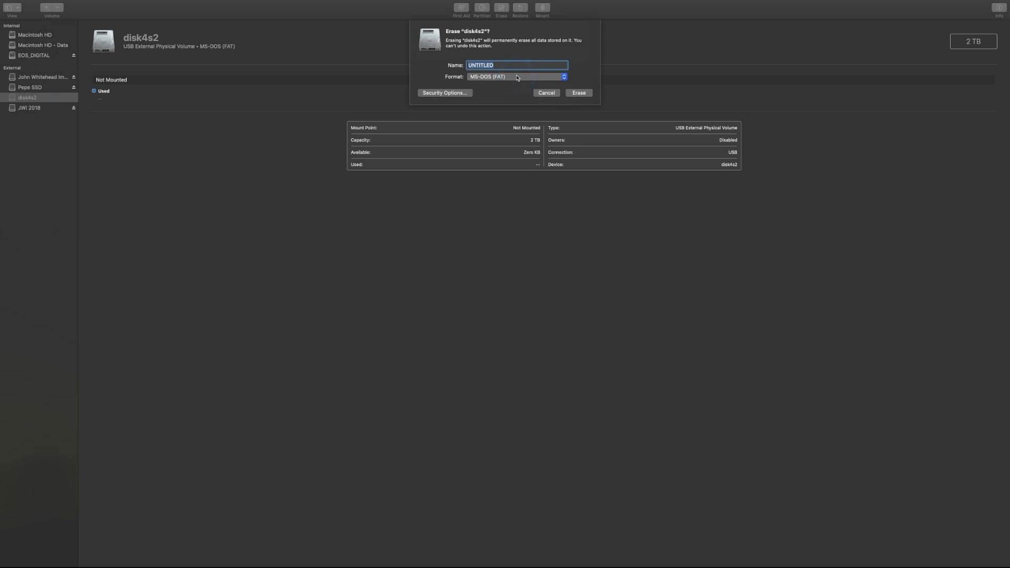
{"action": "left_click", "coordinate": [517, 77]}
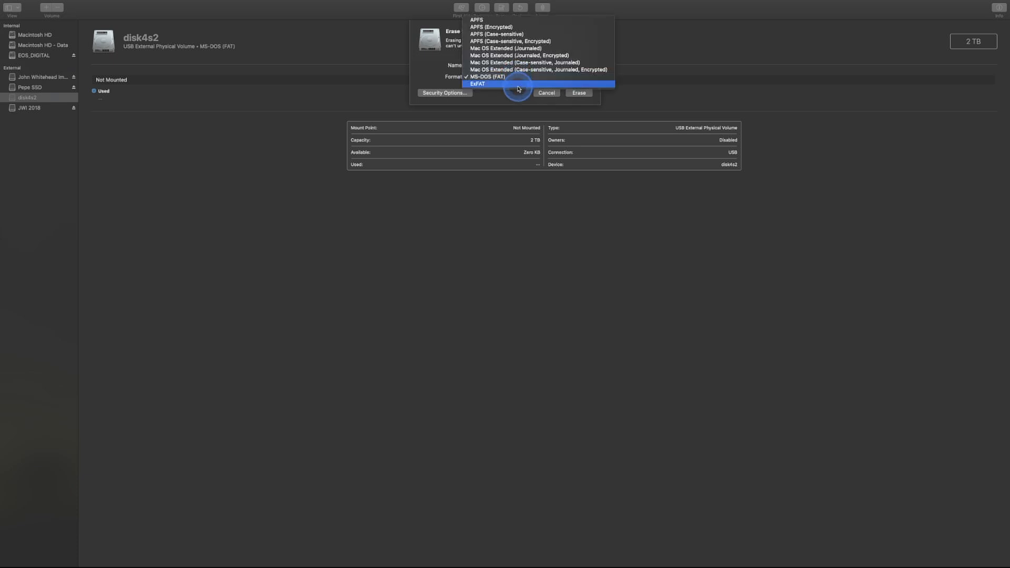
{"action": "left_click", "coordinate": [513, 85]}
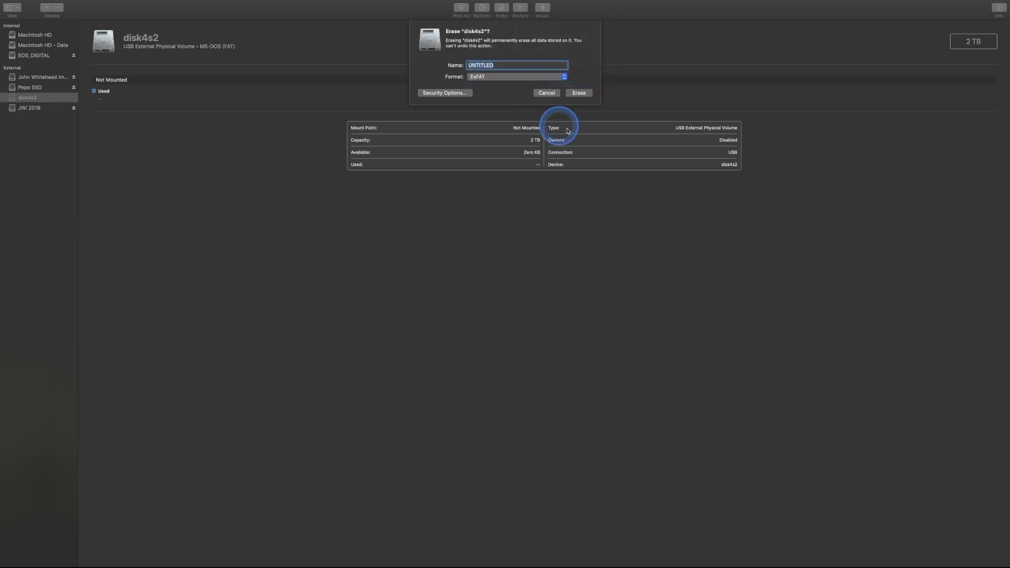
{"action": "left_click", "coordinate": [578, 93]}
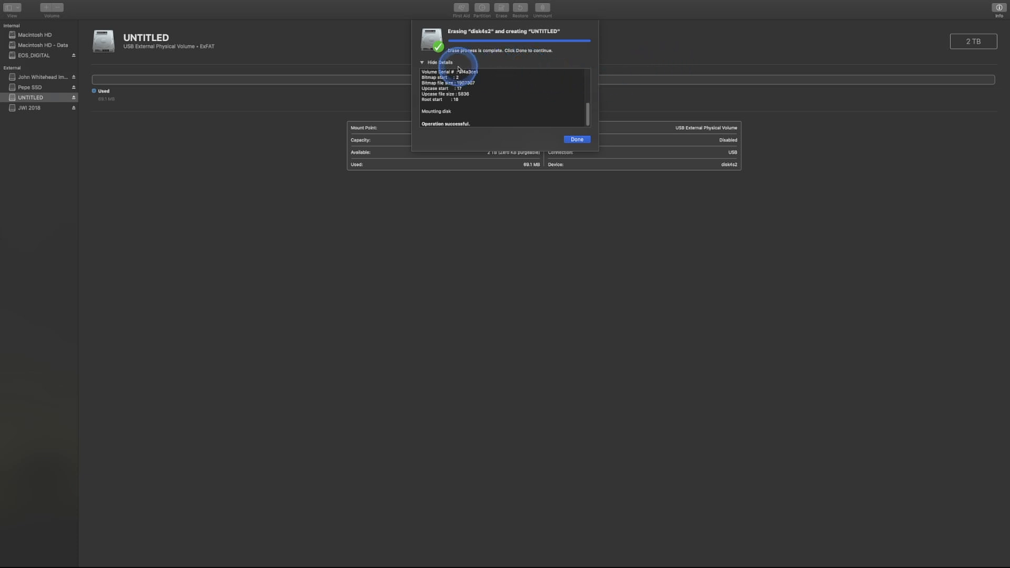
{"action": "left_click", "coordinate": [577, 139]}
Step: Erase the UNTITLED volume as Mac OS Extended (Journaled) and name it Time Machine
{"action": "left_click", "coordinate": [41, 99]}
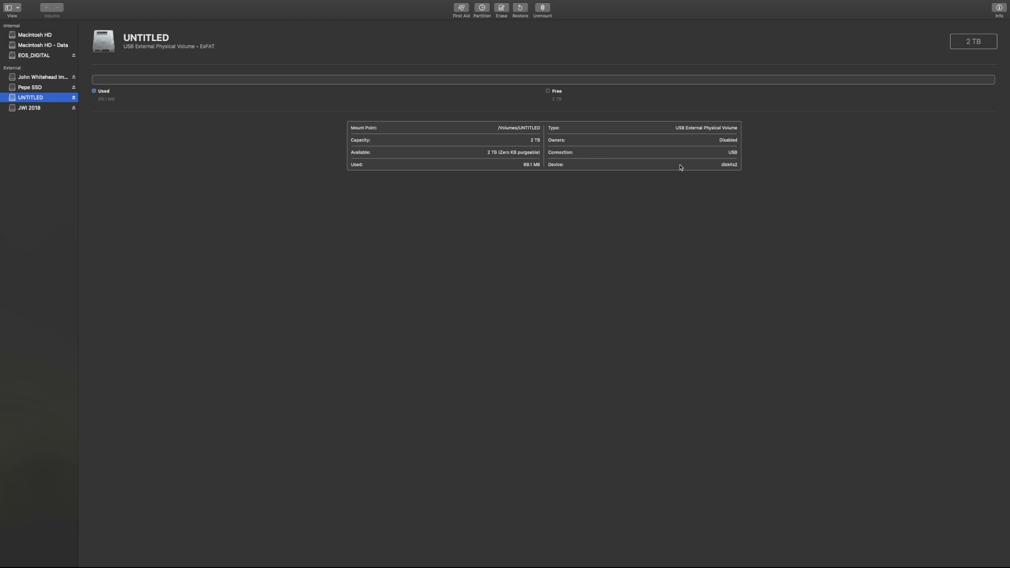
{"action": "left_click", "coordinate": [505, 8]}
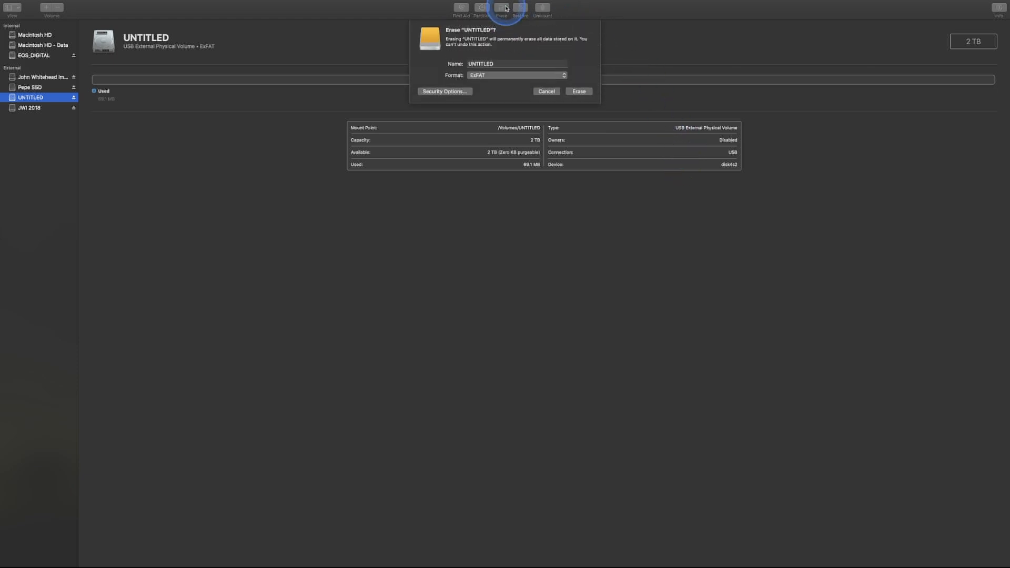
{"action": "left_click", "coordinate": [526, 77]}
{"action": "left_click", "coordinate": [531, 41]}
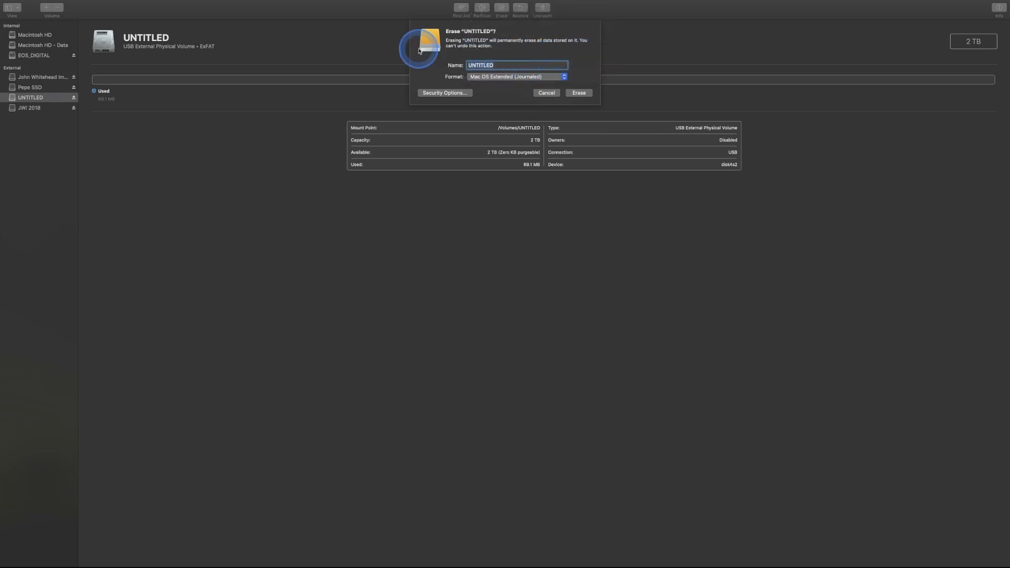
{"action": "type", "text": "Time Machine"}
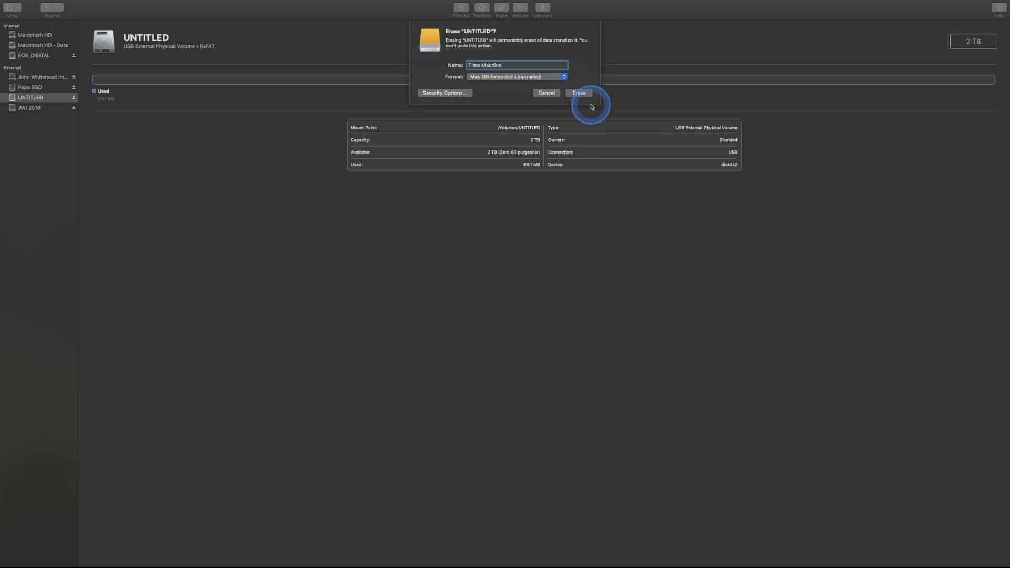
{"action": "left_click", "coordinate": [579, 93]}
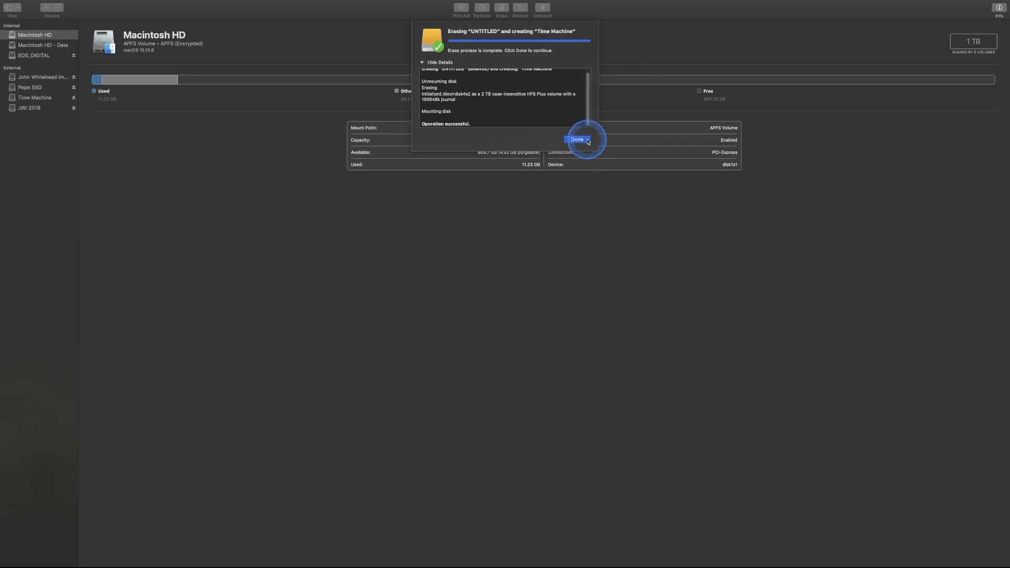
{"action": "left_click", "coordinate": [578, 139]}
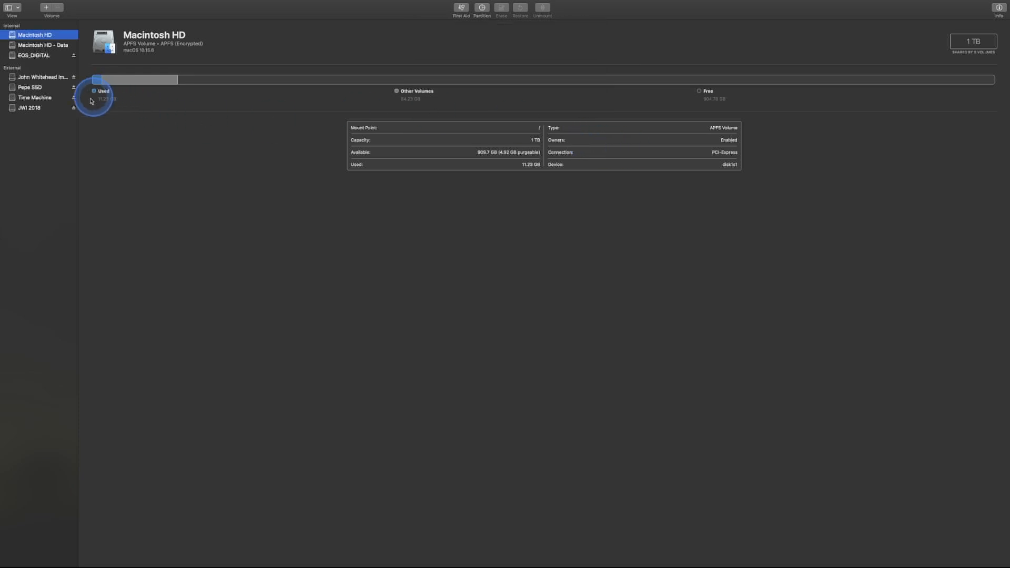